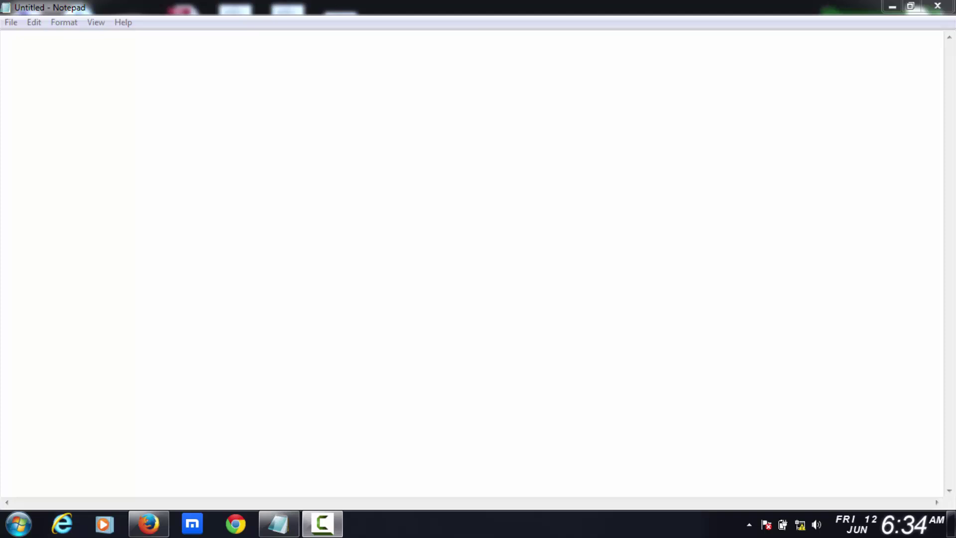
Step: Launch WinEdt 9 and dismiss its trial registration reminder
left_click(21, 527)
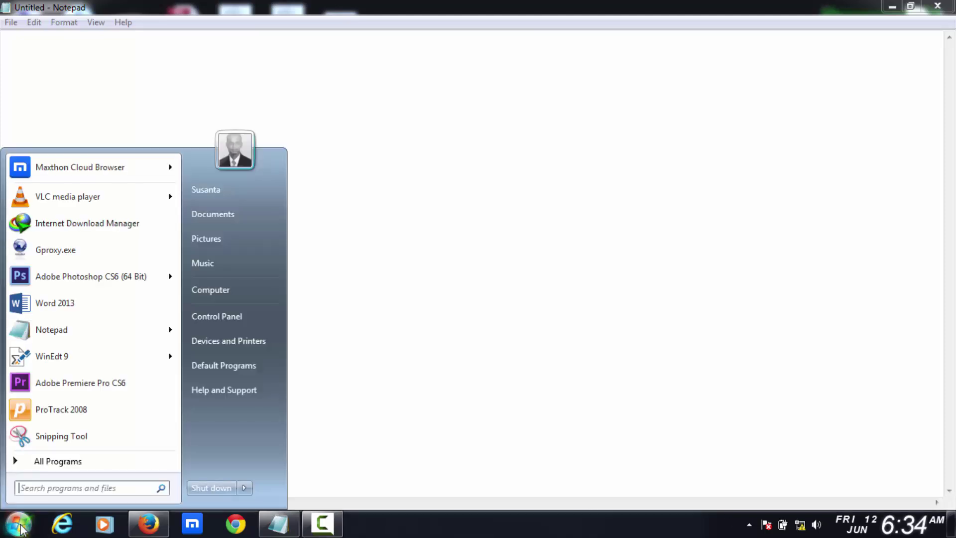
left_click(51, 356)
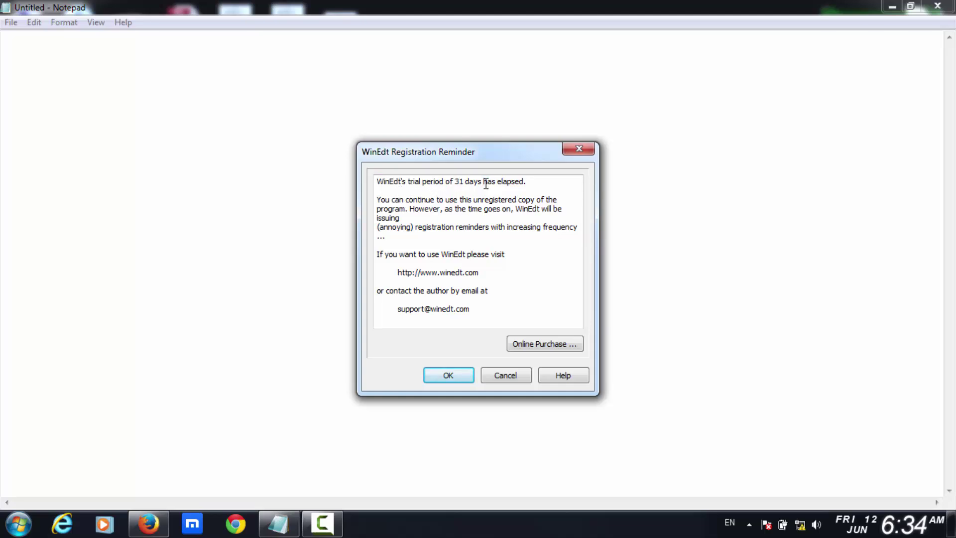
left_click(579, 151)
Step: Find regedit with Start menu search and open Registry Editor
left_click(18, 524)
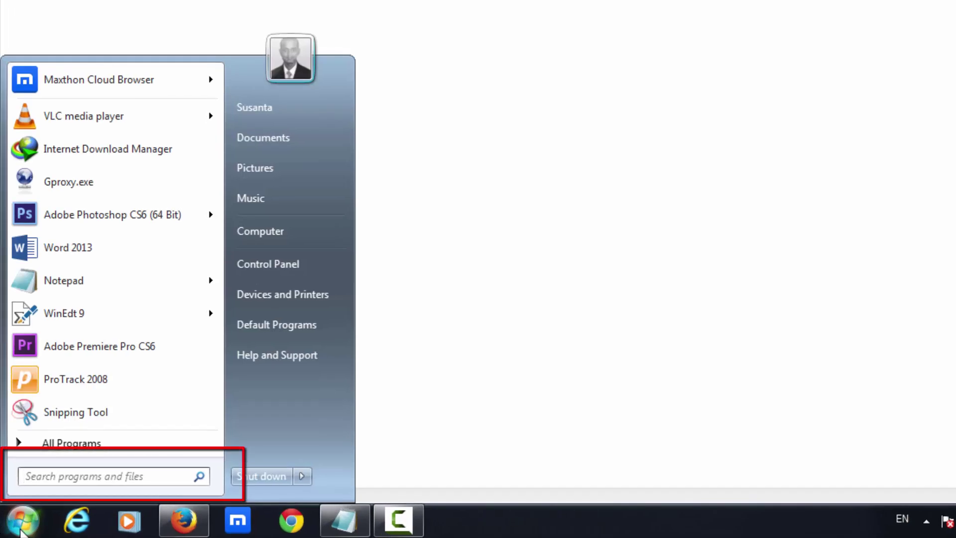
type("regedi")
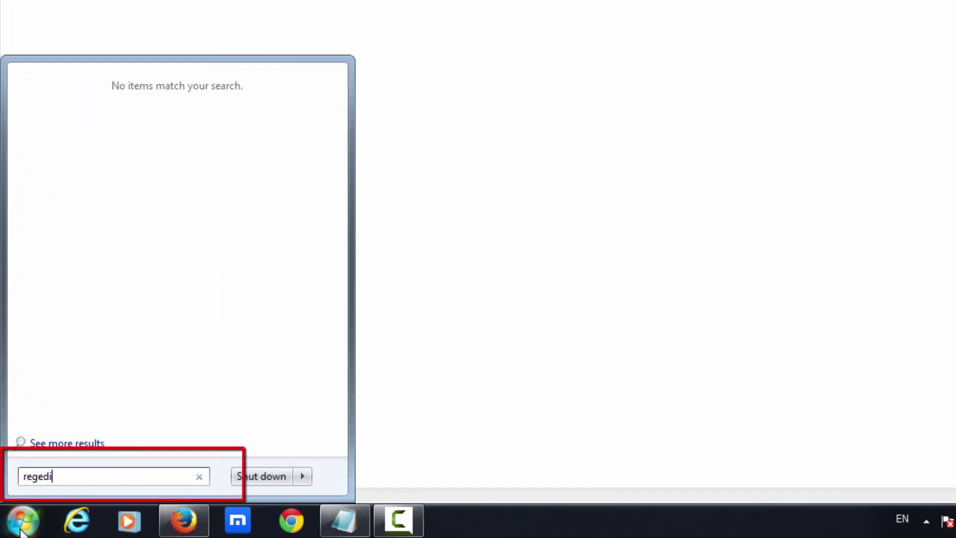
type("t")
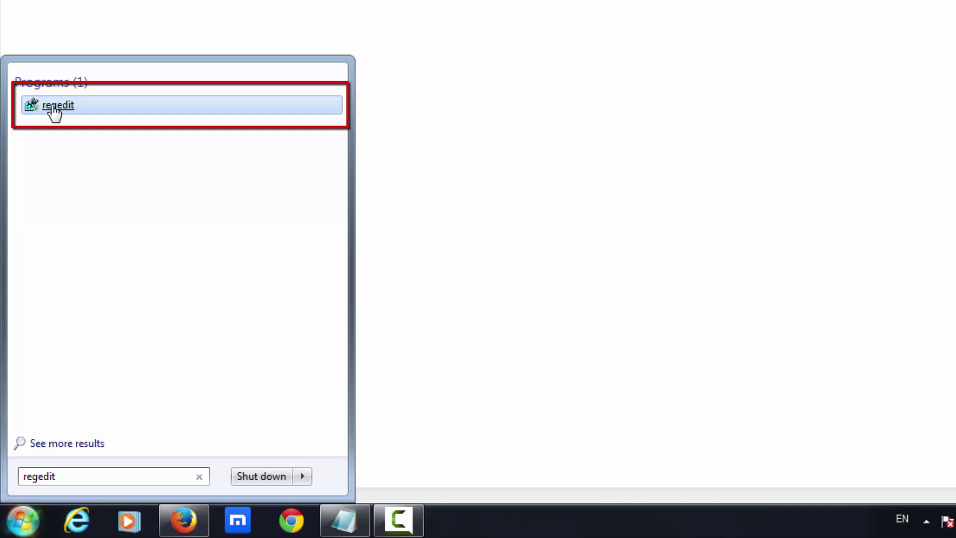
left_click(54, 112)
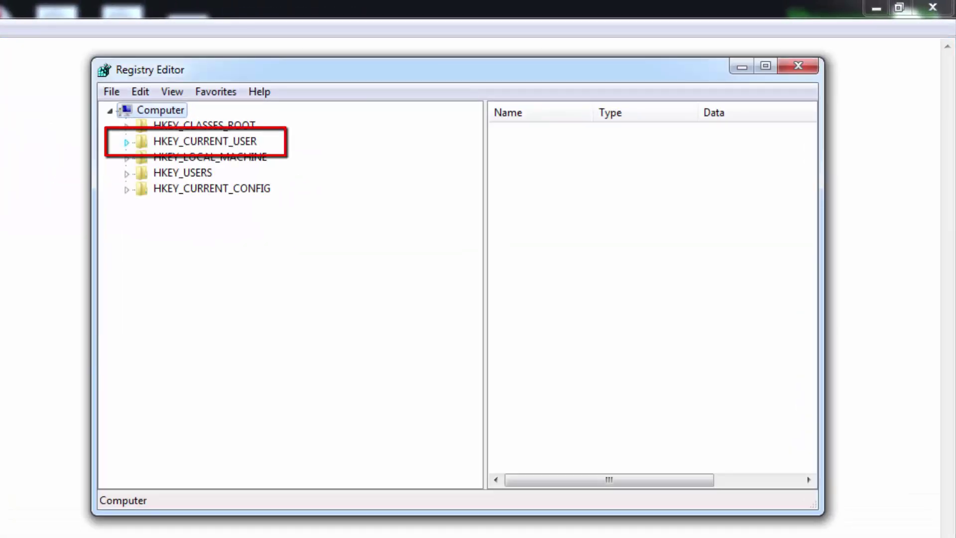
Step: Select the WinEdt 9 key under HKEY_CURRENT_USER > Software to list its values
left_click(127, 141)
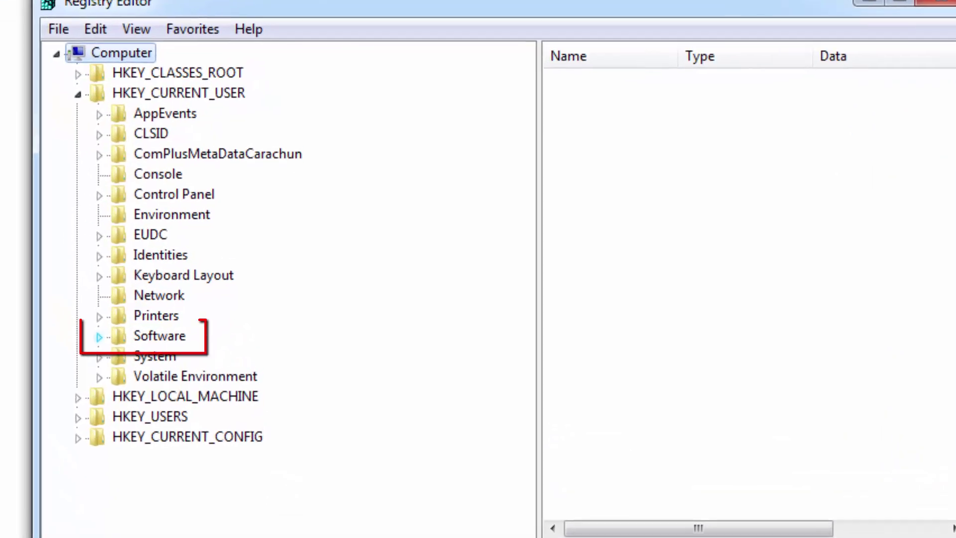
left_click(92, 337)
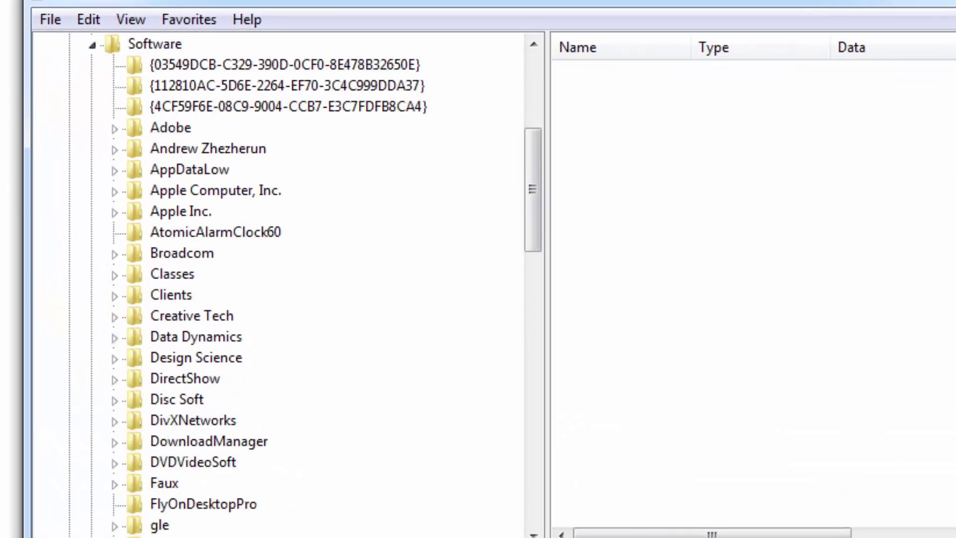
scroll(284, 284, "down", 7)
scroll(284, 284, "down", 7)
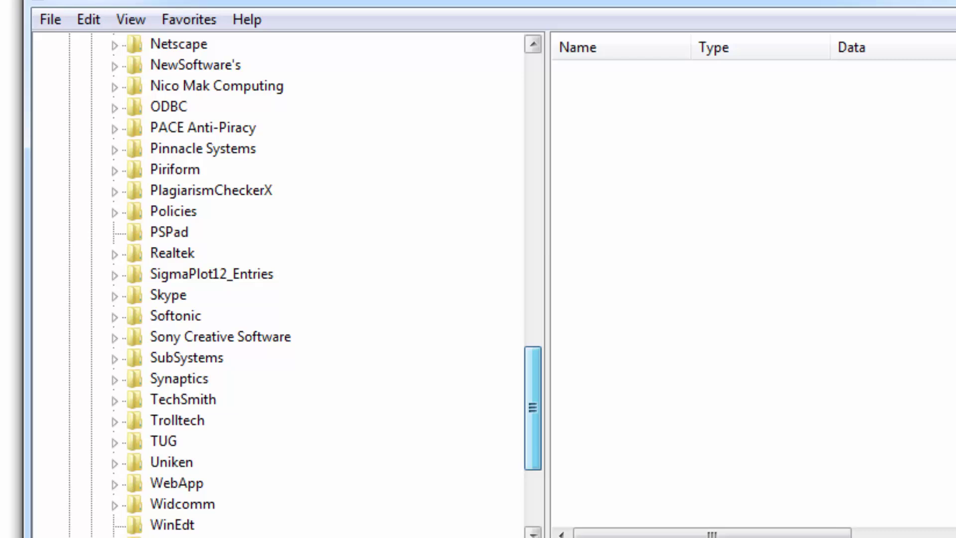
scroll(283, 285, "down", 4)
left_click(177, 336)
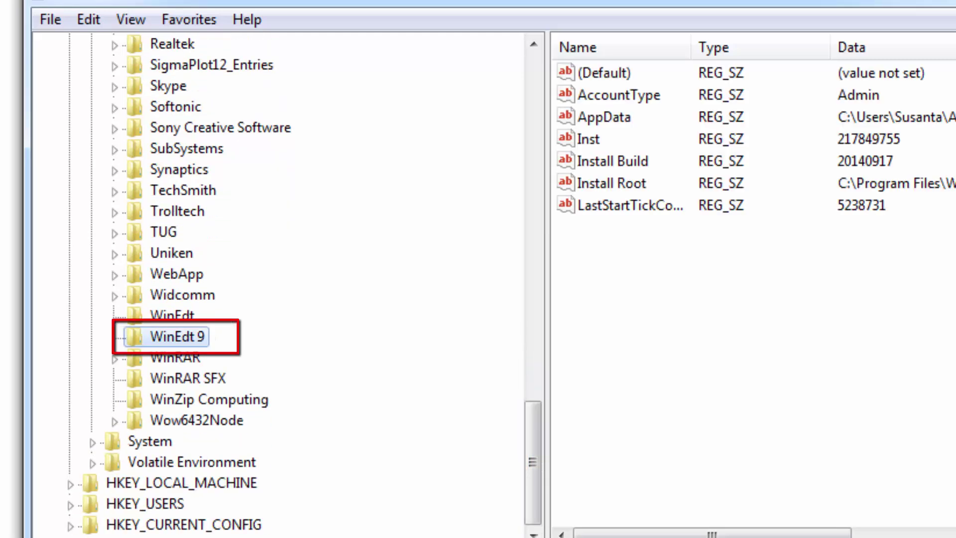
Step: Delete and confirm removing the Inst value, then close Registry Editor with Alt+F4
left_click(589, 138)
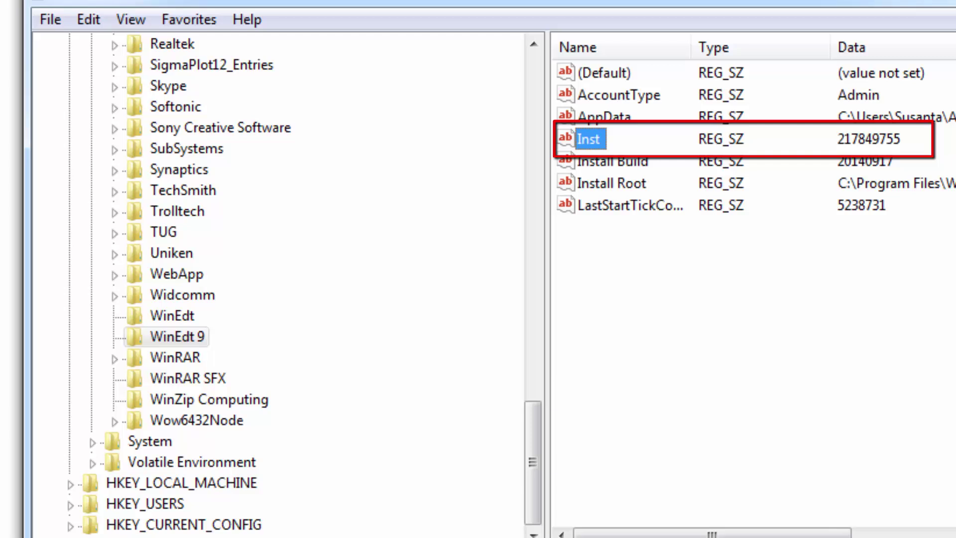
right_click(592, 140)
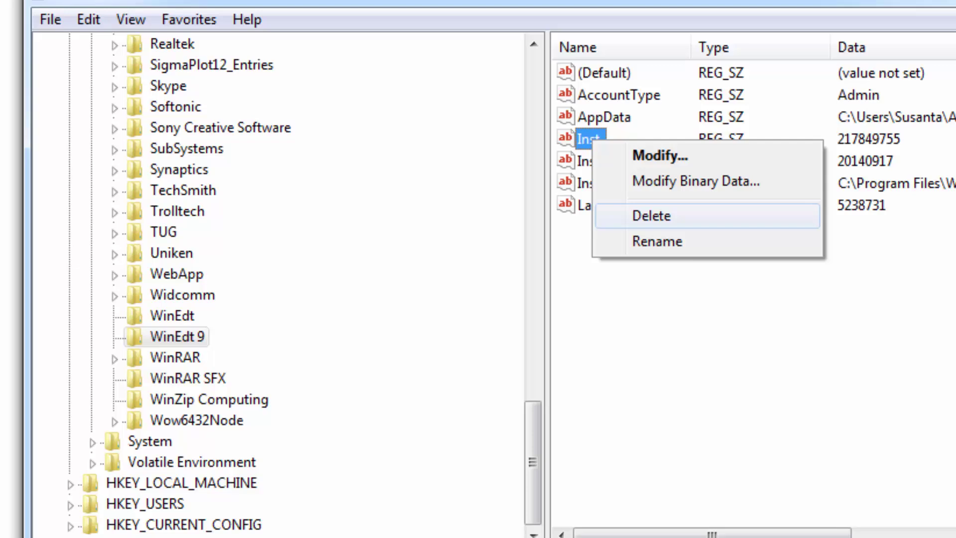
left_click(651, 216)
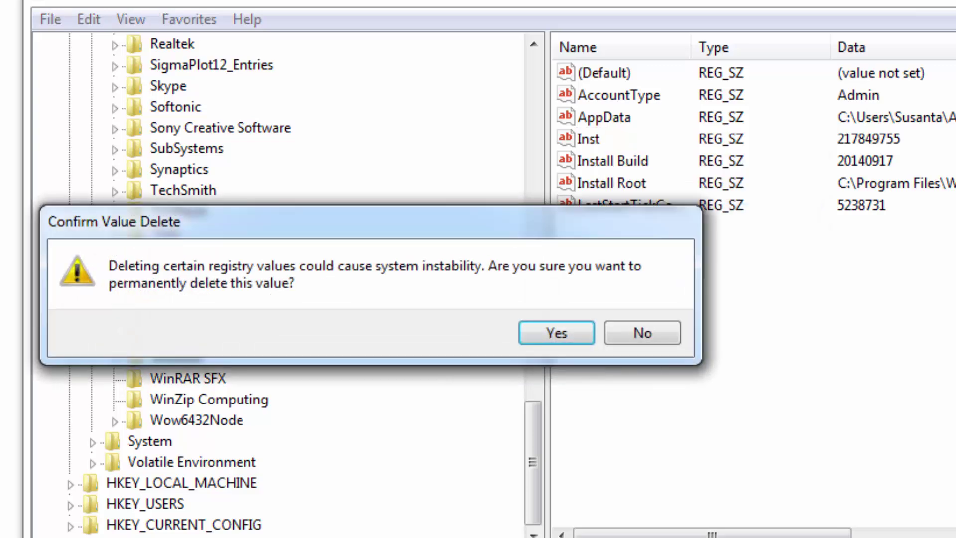
key("Return")
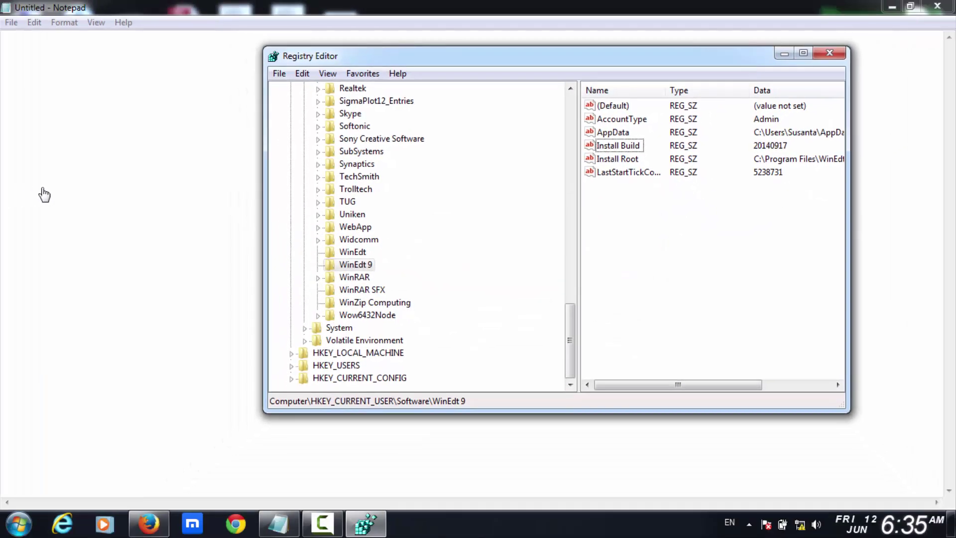
key("alt+F4")
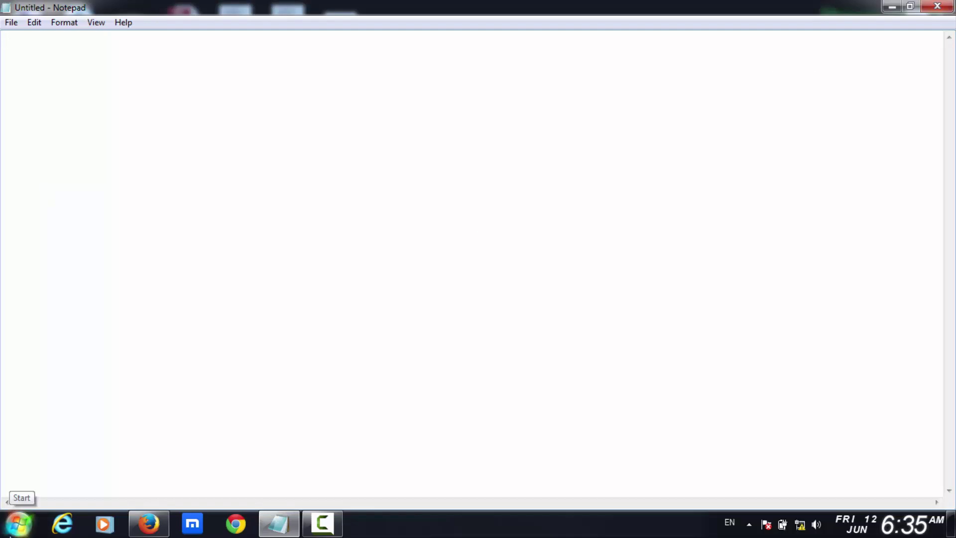
Step: Relaunch WinEdt 9 from the Start menu to confirm the reminder is gone
left_click(19, 523)
left_click(52, 356)
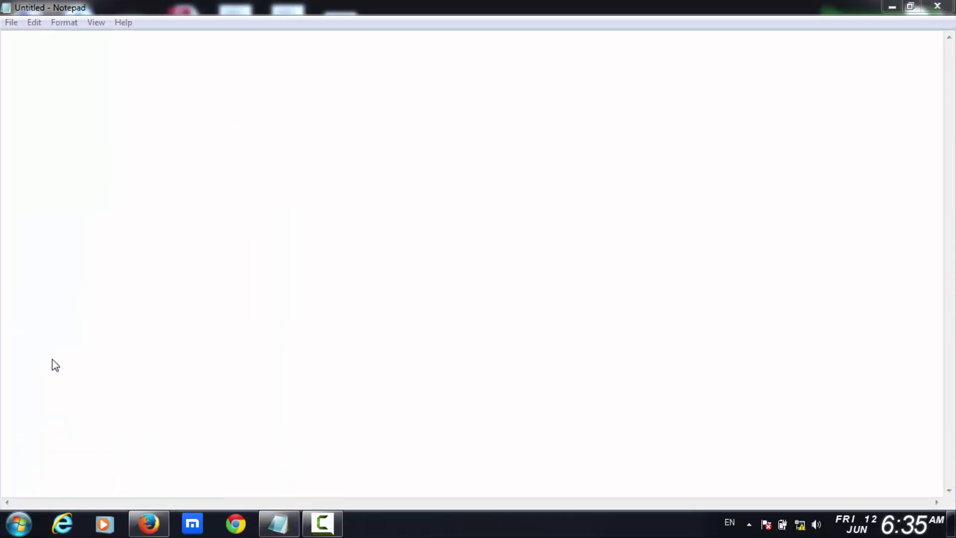